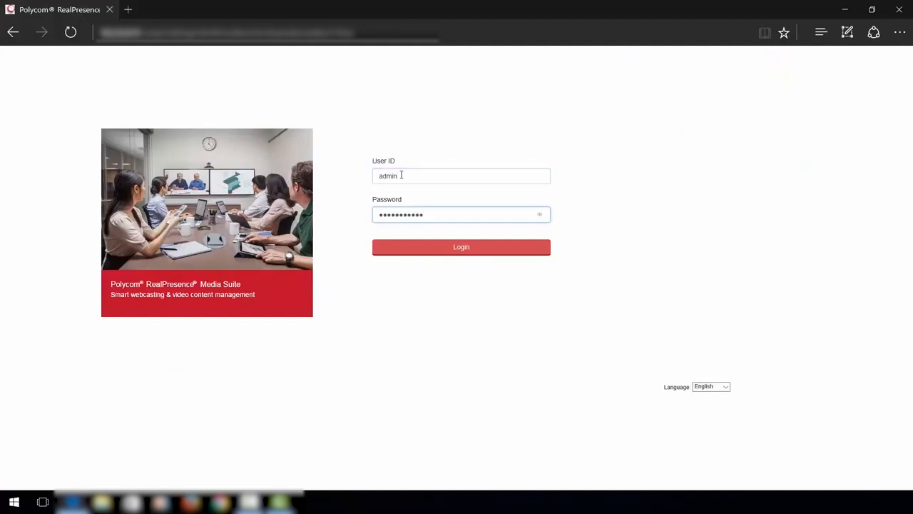
Log in as admin to reach My Media Center, which lists Video_14_DMA_Interface.mp4
{"action": "left_click", "coordinate": [457, 250]}
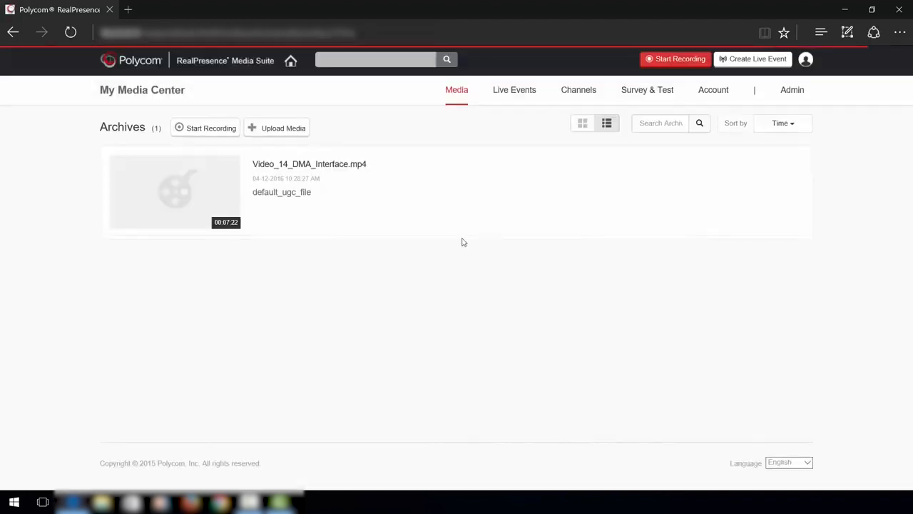
Go from My Media Center to the Admin area and look over the slider banner and menu settings
{"action": "left_click", "coordinate": [805, 59]}
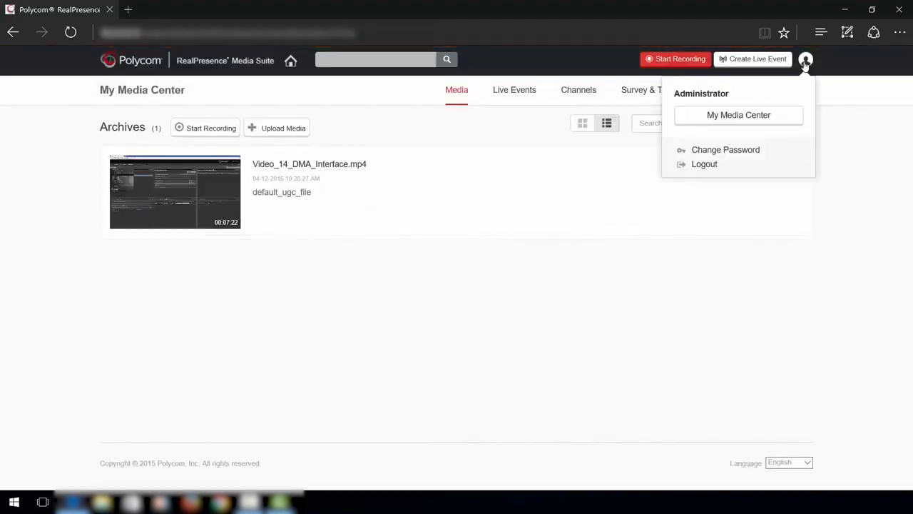
{"action": "left_click", "coordinate": [763, 116]}
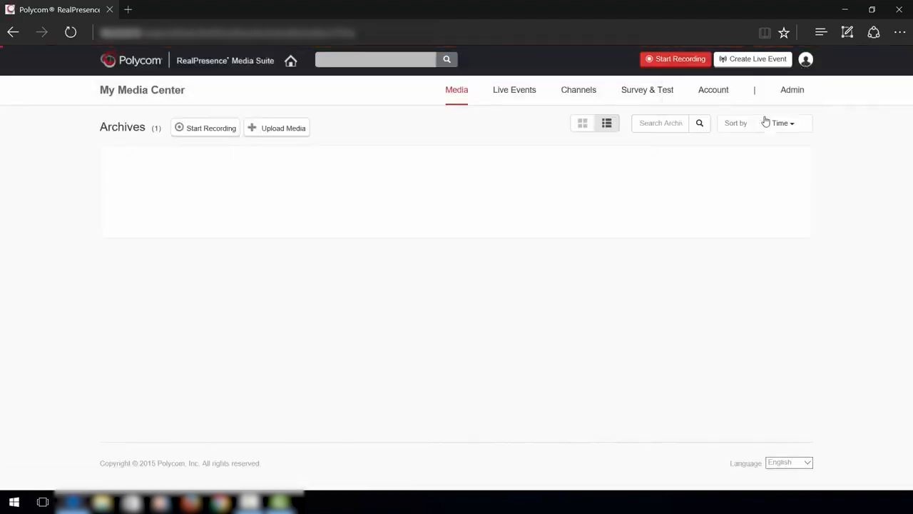
{"action": "left_click", "coordinate": [792, 93]}
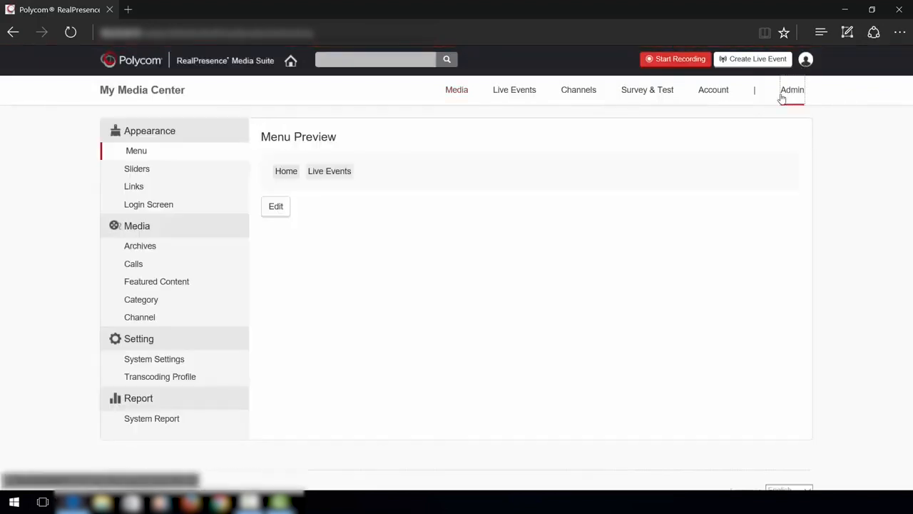
{"action": "left_click", "coordinate": [139, 169]}
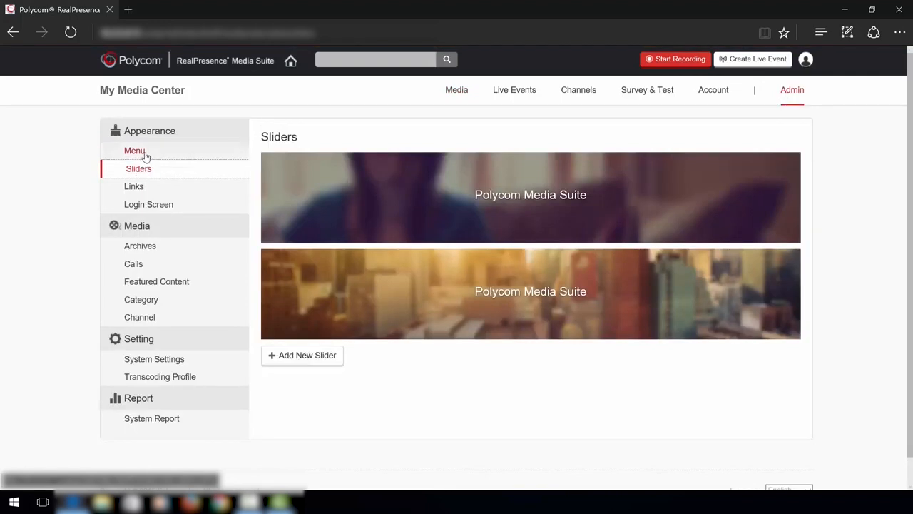
{"action": "left_click", "coordinate": [142, 152]}
In the menu editor, check Human Resources, add it to the menu and save
{"action": "left_click", "coordinate": [271, 205]}
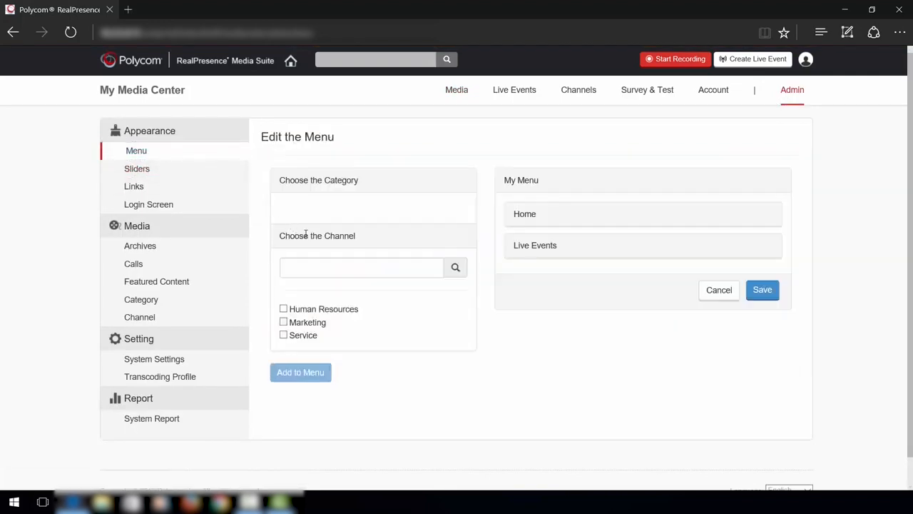
{"action": "left_click", "coordinate": [283, 309]}
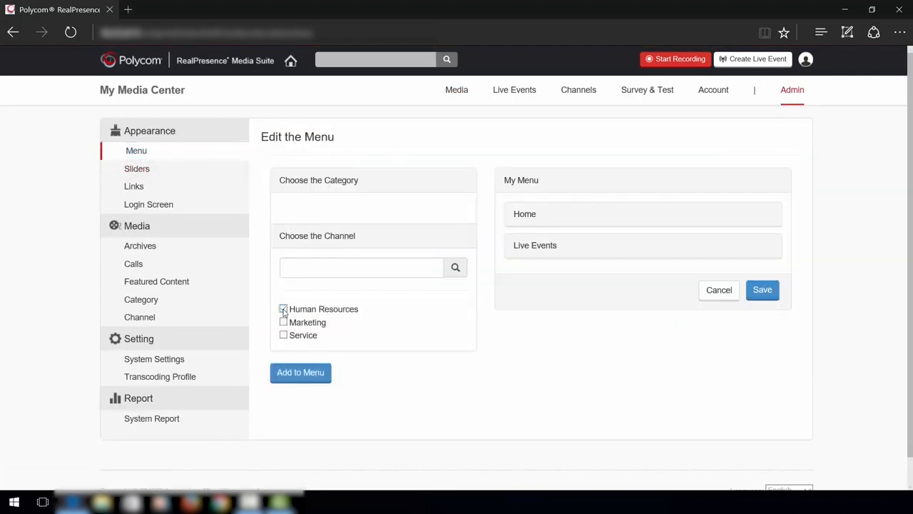
{"action": "left_click", "coordinate": [306, 373]}
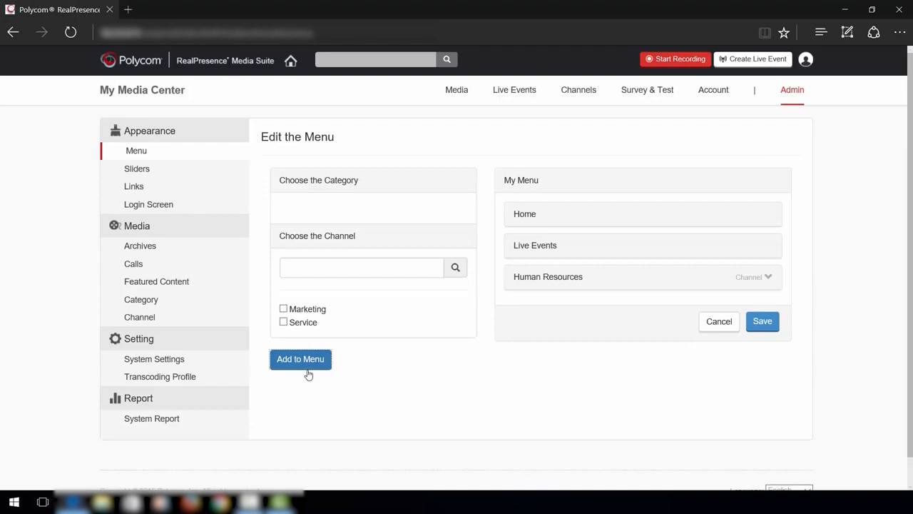
{"action": "left_click", "coordinate": [760, 323]}
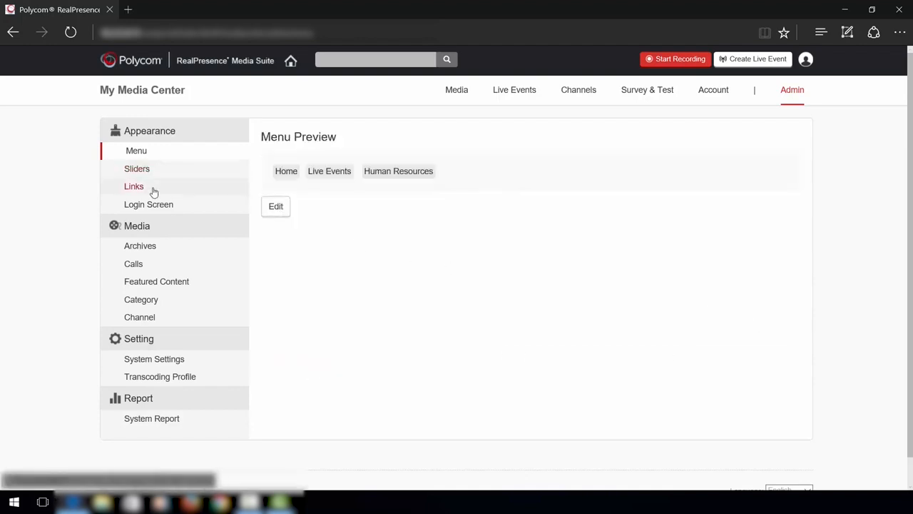
{"action": "left_click", "coordinate": [145, 247]}
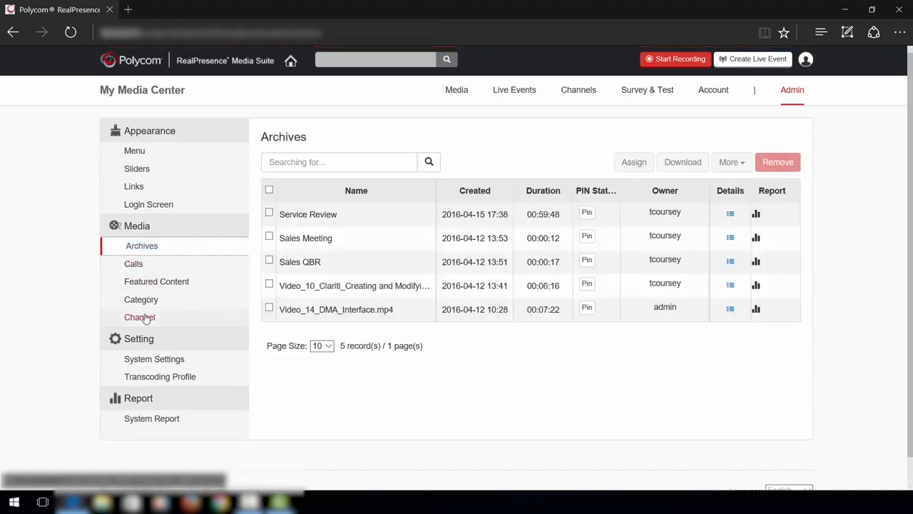
Move the HD template into the selected transcoding profiles alongside Default and save
{"action": "left_click", "coordinate": [158, 361]}
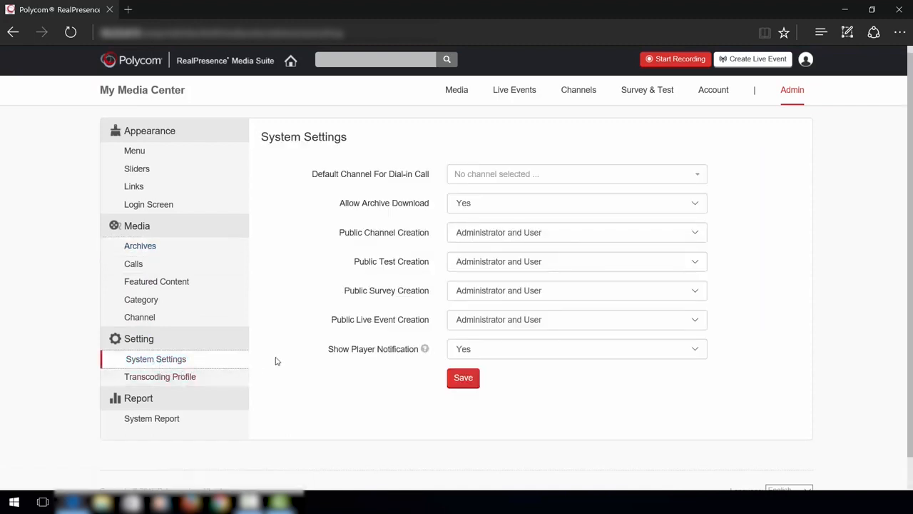
{"action": "left_click", "coordinate": [193, 378]}
{"action": "left_click", "coordinate": [283, 203]}
{"action": "left_click", "coordinate": [530, 180]}
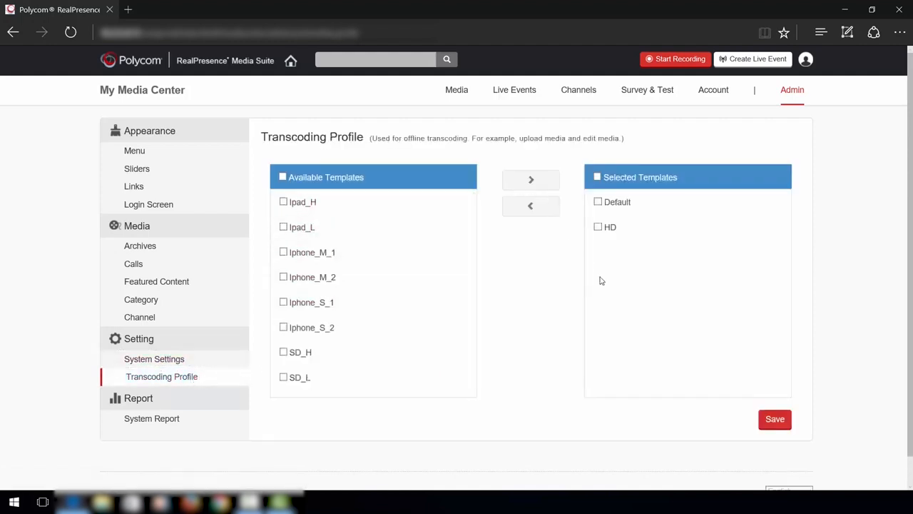
{"action": "left_click", "coordinate": [770, 419]}
{"action": "left_click", "coordinate": [600, 150]}
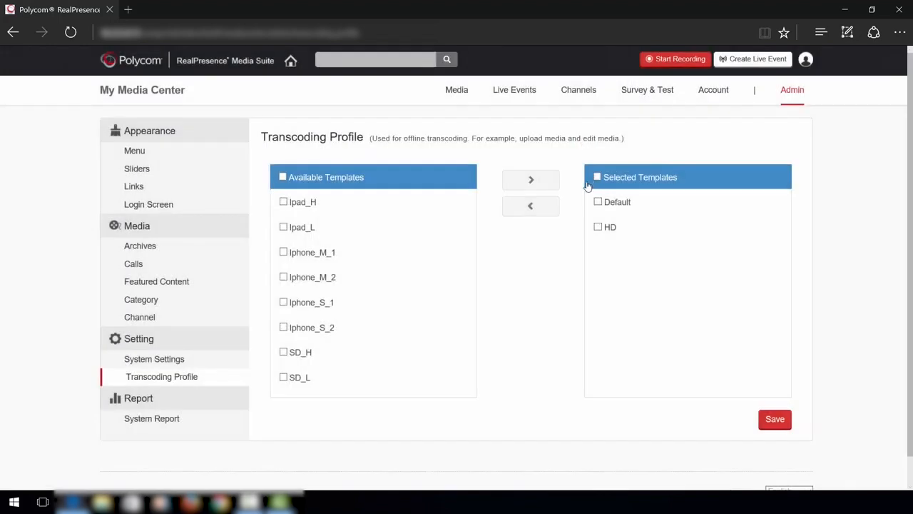
Open the System Report and scroll through it
{"action": "left_click", "coordinate": [163, 419]}
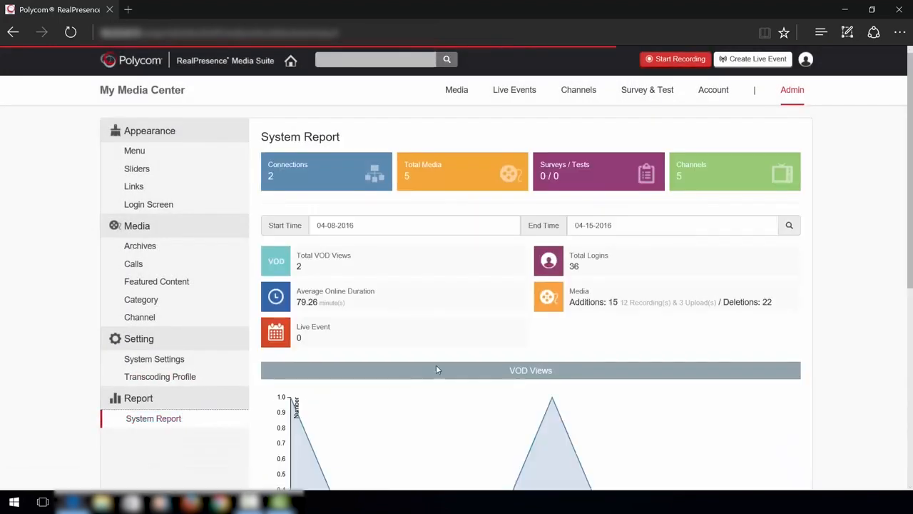
{"action": "scroll", "coordinate": [493, 367], "scroll_direction": "down", "scroll_amount": 3}
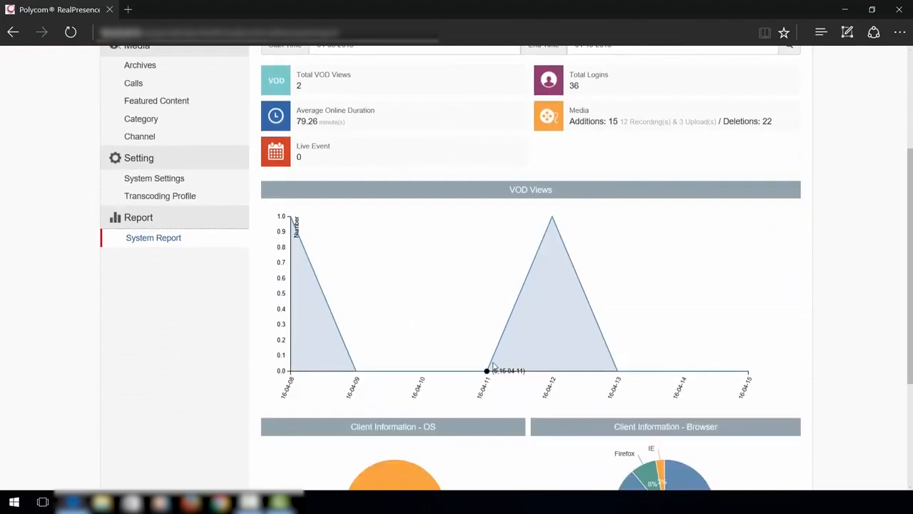
{"action": "scroll", "coordinate": [493, 367], "scroll_direction": "up", "scroll_amount": 3}
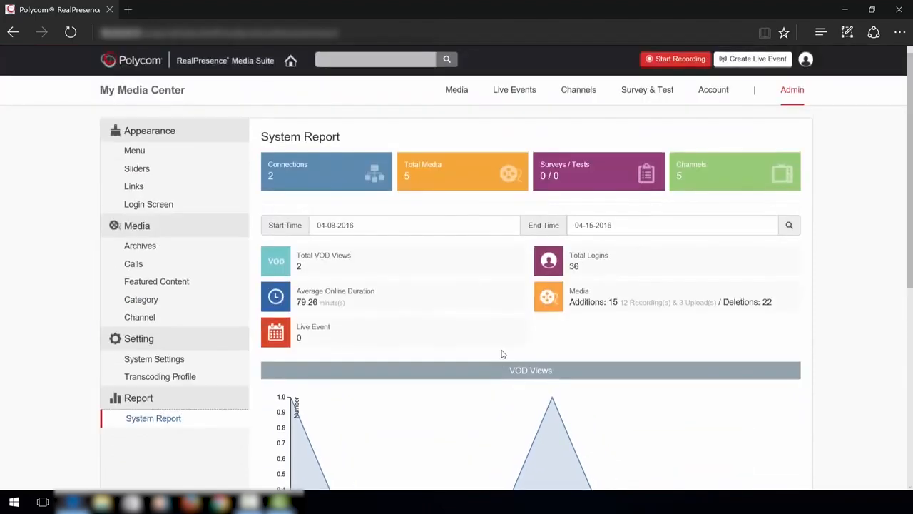
{"action": "left_click", "coordinate": [299, 35]}
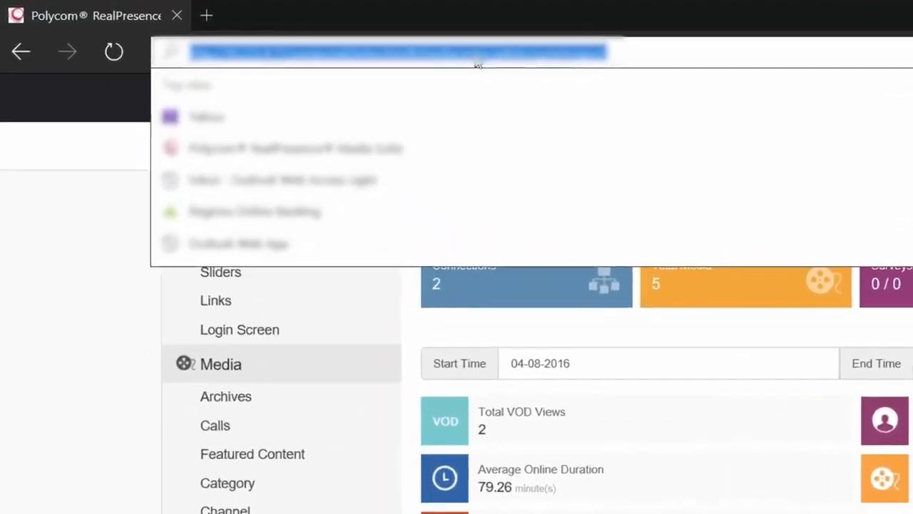
Load 10.200.4.11/admin and sign in as admin with the account password
{"action": "type", "text": "10.200"}
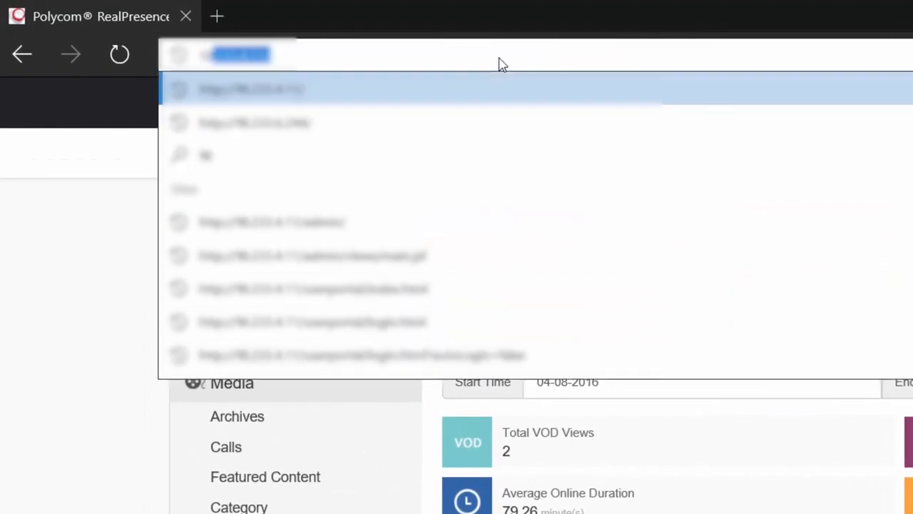
{"action": "type", "text": ".4.11"}
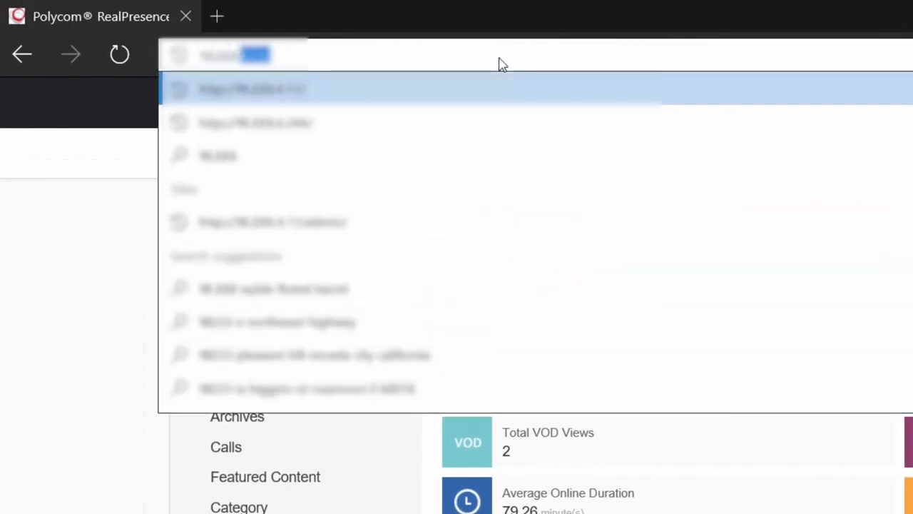
{"action": "type", "text": "/"}
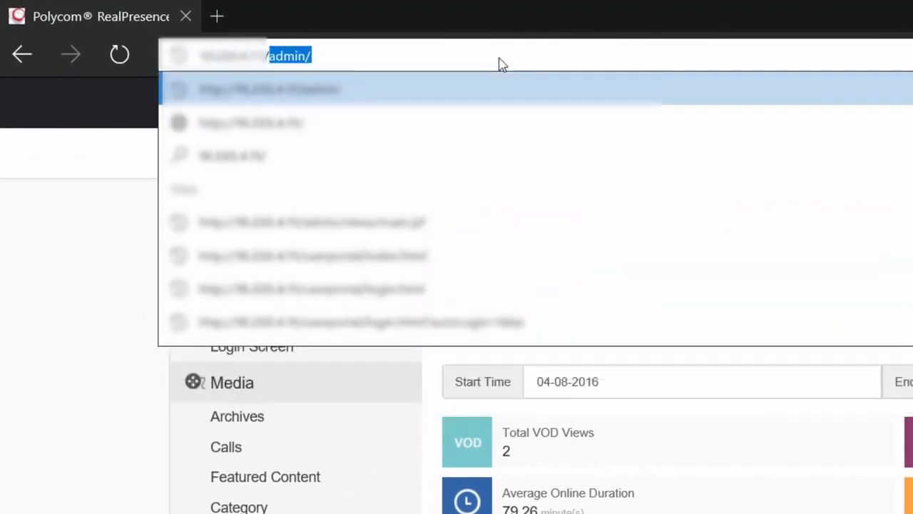
{"action": "type", "text": "admin"}
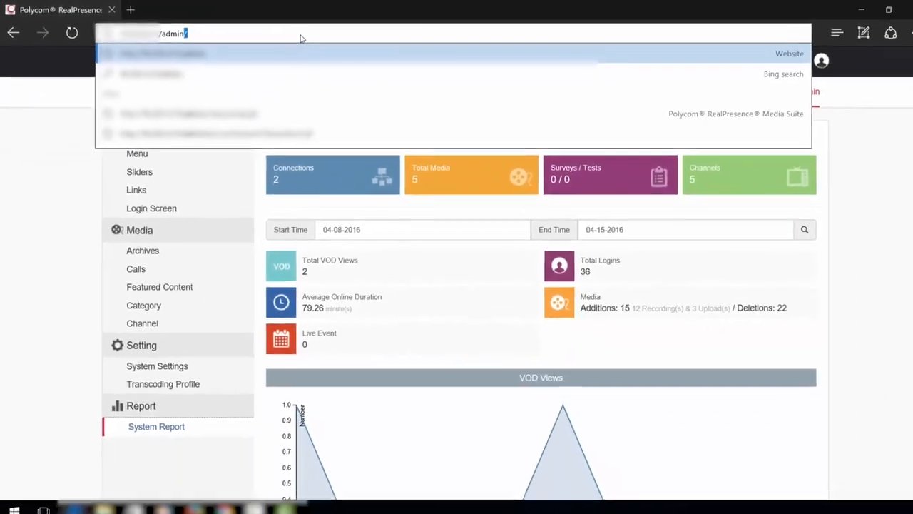
{"action": "key", "text": "Return"}
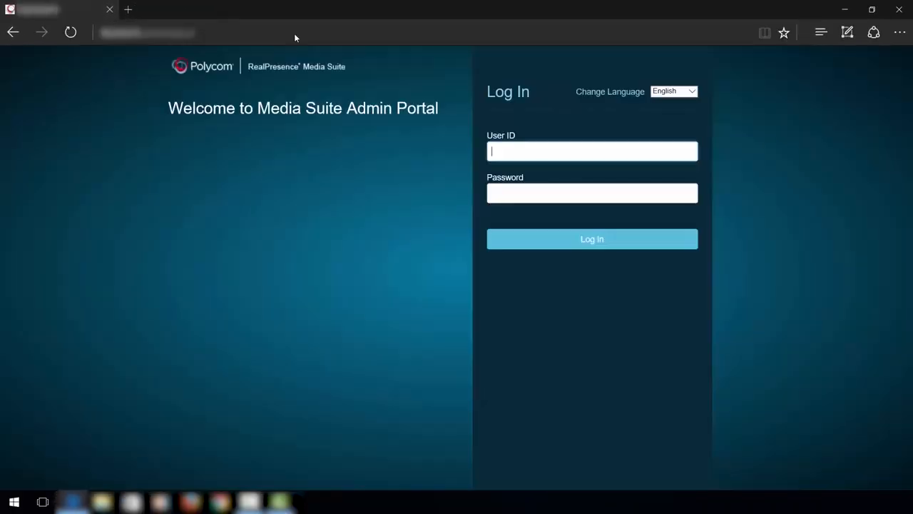
{"action": "type", "text": "admin"}
{"action": "key", "text": "Tab"}
{"action": "type", "text": "Po"}
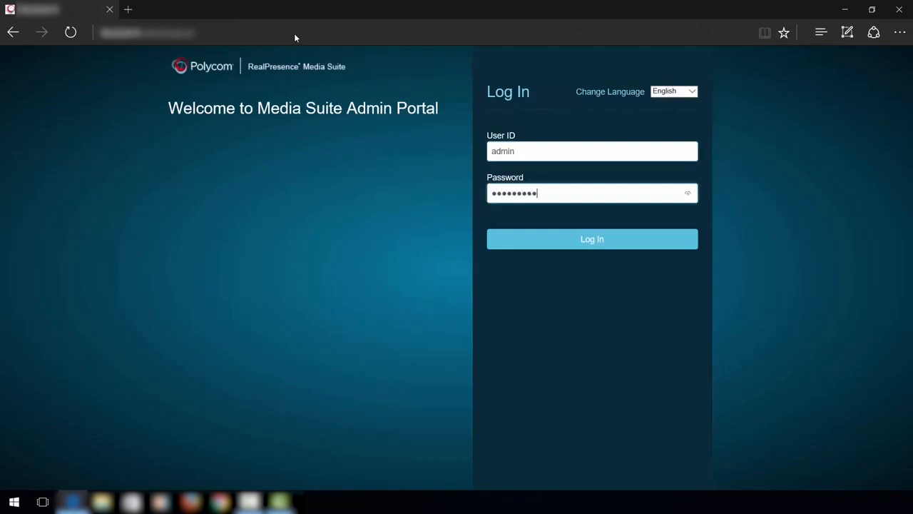
{"action": "left_click", "coordinate": [580, 241]}
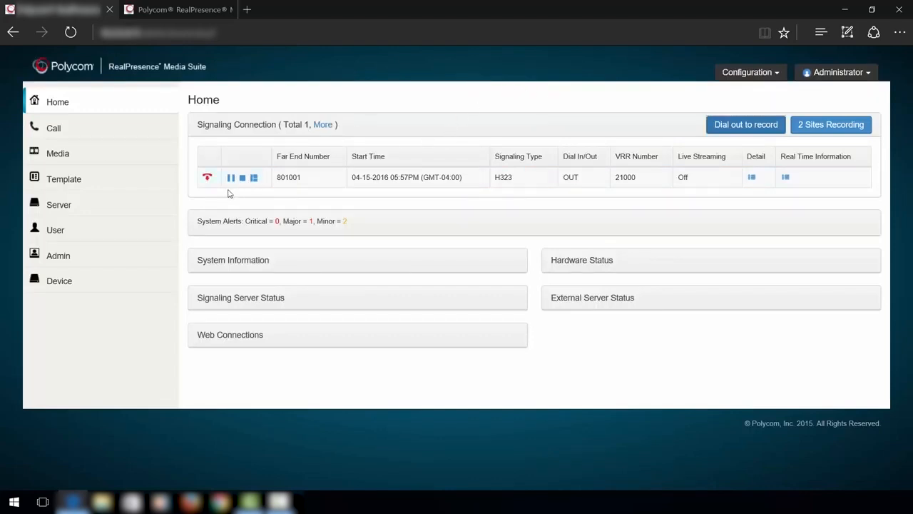
Expand System Information and Hardware Status, check the active call's real-time stats, then open Call
{"action": "left_click", "coordinate": [283, 263]}
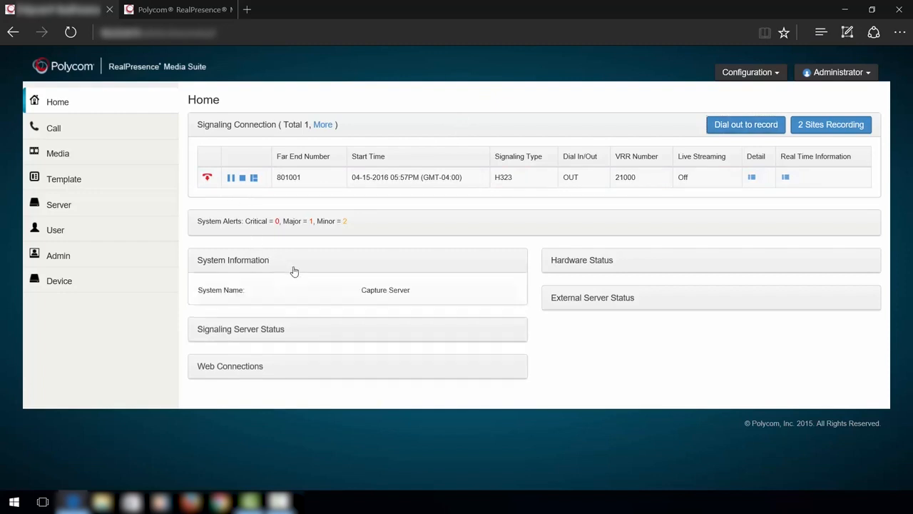
{"action": "left_click", "coordinate": [610, 263]}
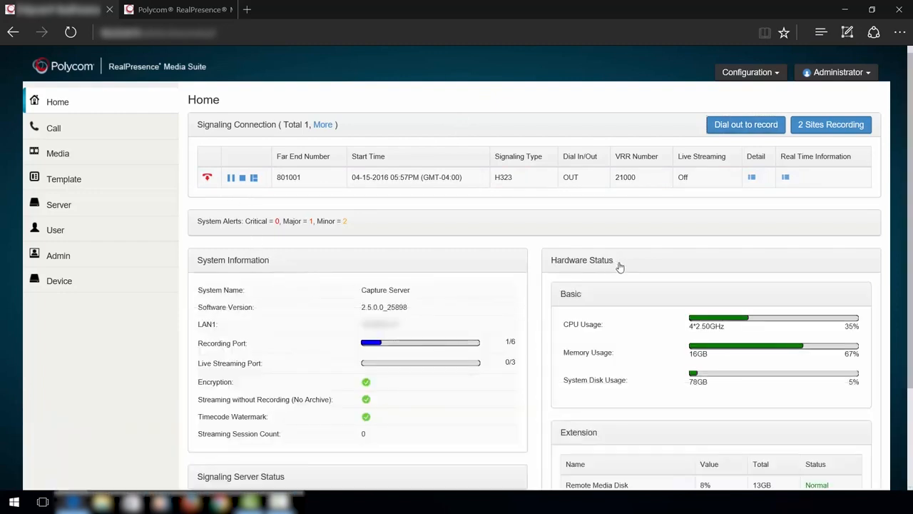
{"action": "left_click", "coordinate": [786, 178]}
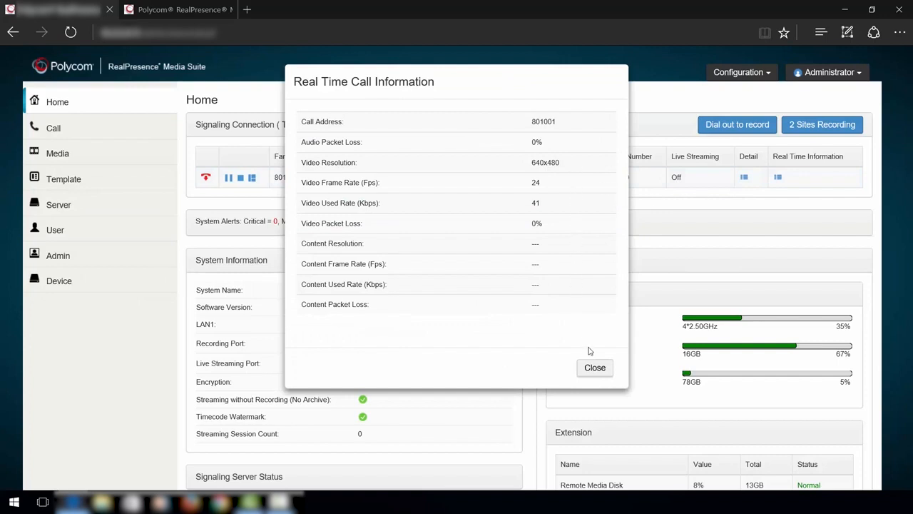
{"action": "left_click", "coordinate": [593, 370]}
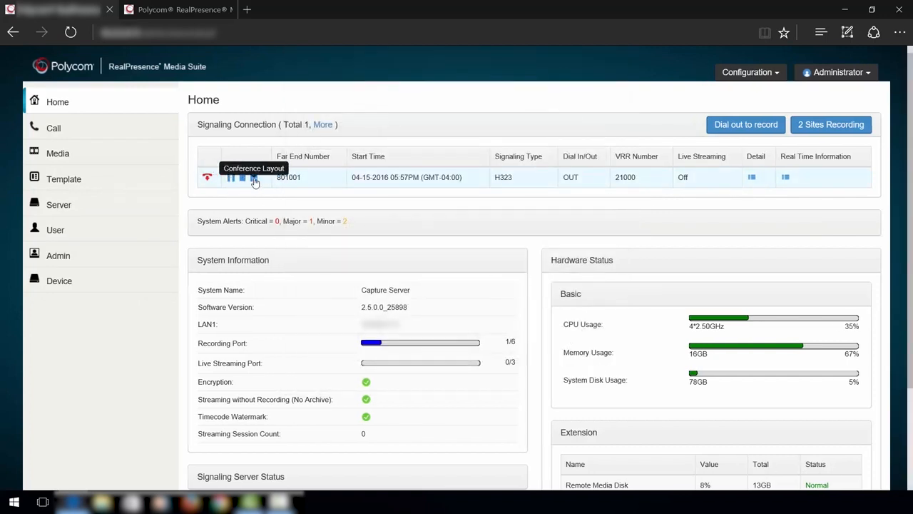
{"action": "left_click", "coordinate": [59, 127]}
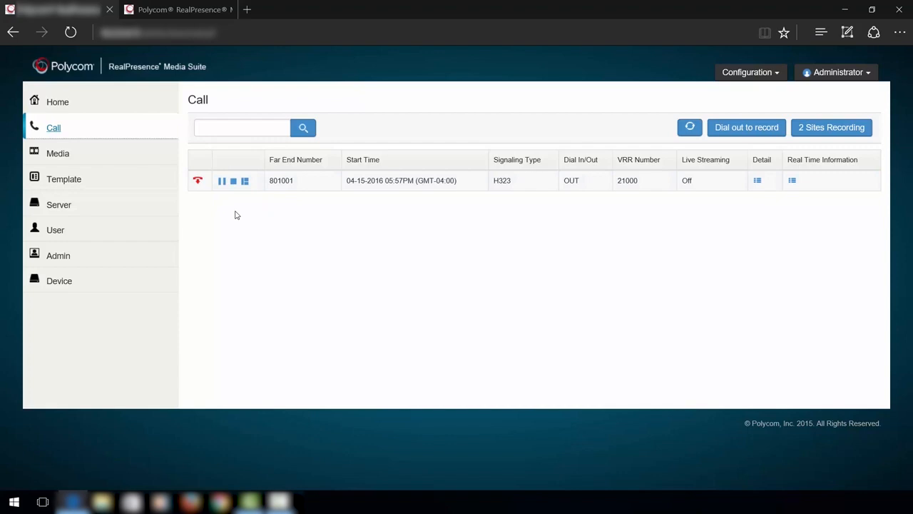
Transcode Service Review's MP4_432_Default media file using the SD_L template
{"action": "left_click", "coordinate": [60, 156]}
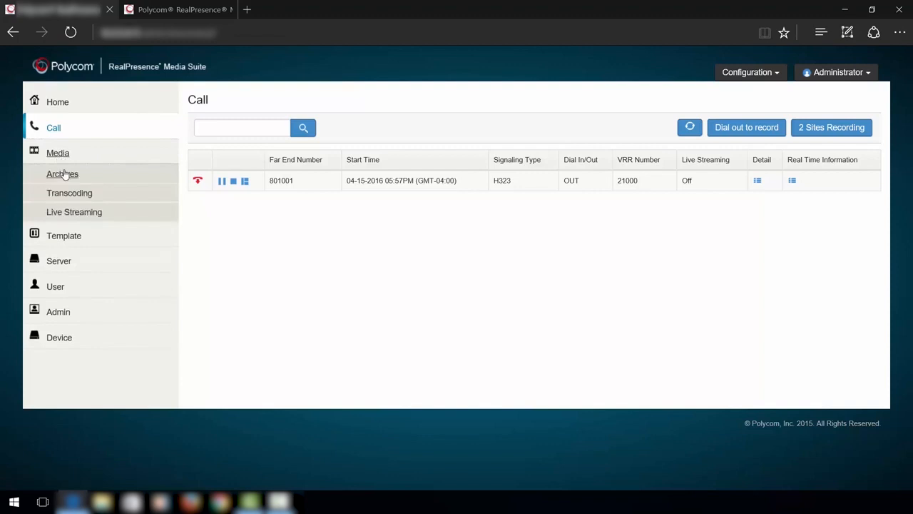
{"action": "left_click", "coordinate": [63, 175]}
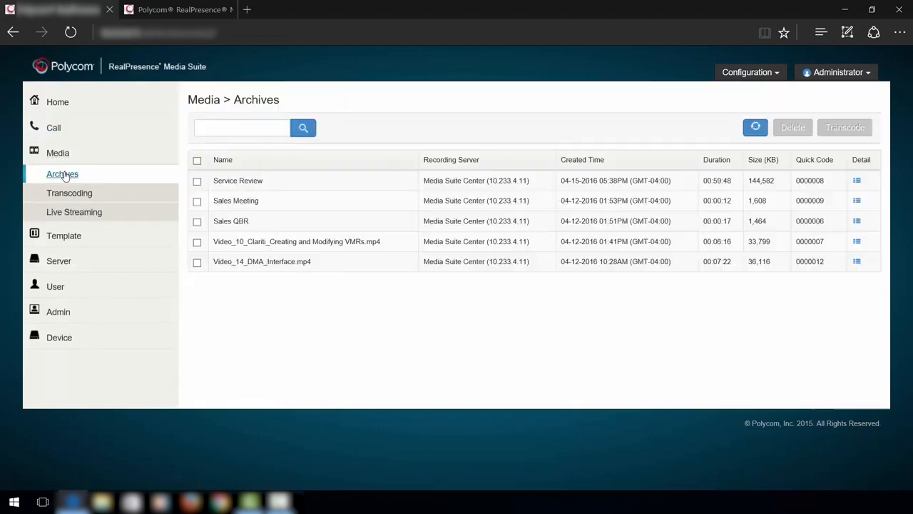
{"action": "left_click", "coordinate": [197, 183]}
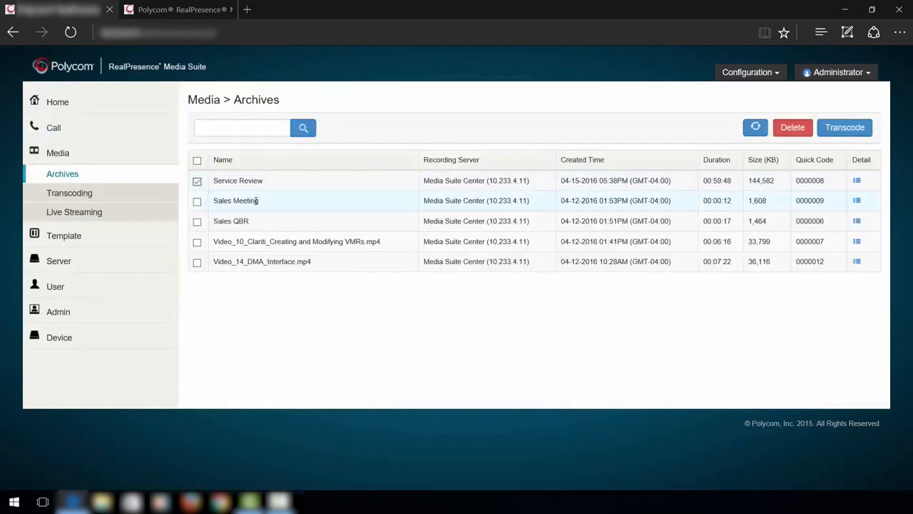
{"action": "left_click", "coordinate": [840, 130]}
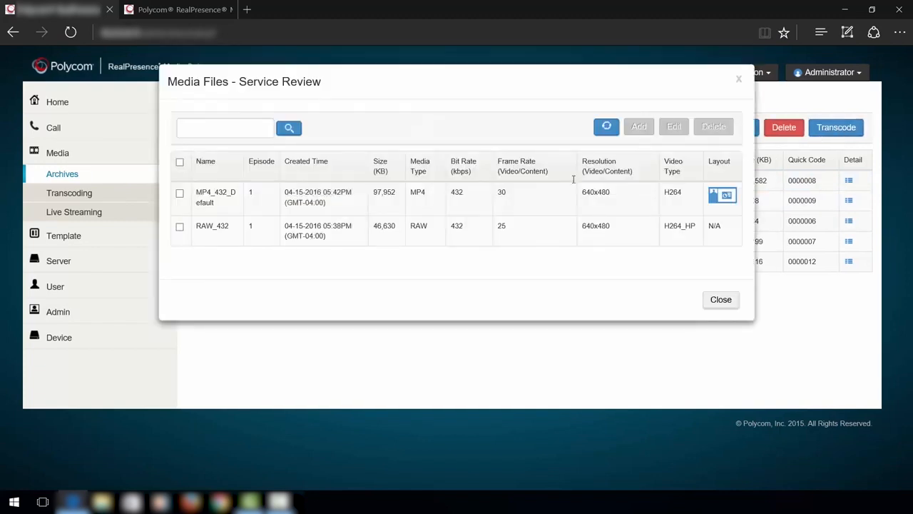
{"action": "left_click", "coordinate": [180, 194]}
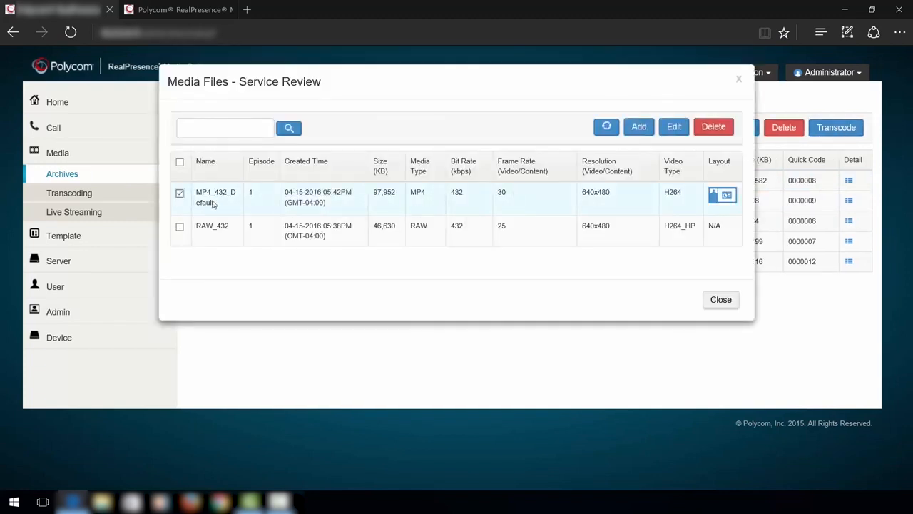
{"action": "left_click", "coordinate": [639, 129]}
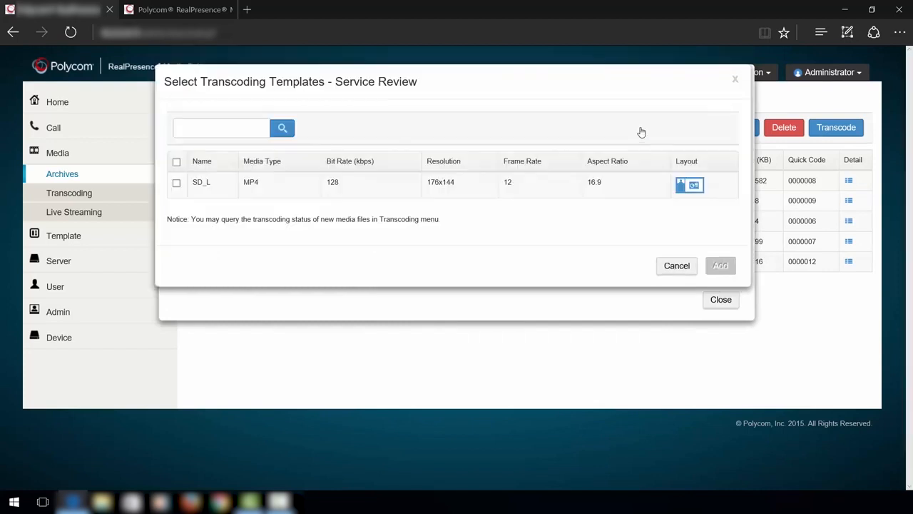
{"action": "left_click", "coordinate": [176, 183]}
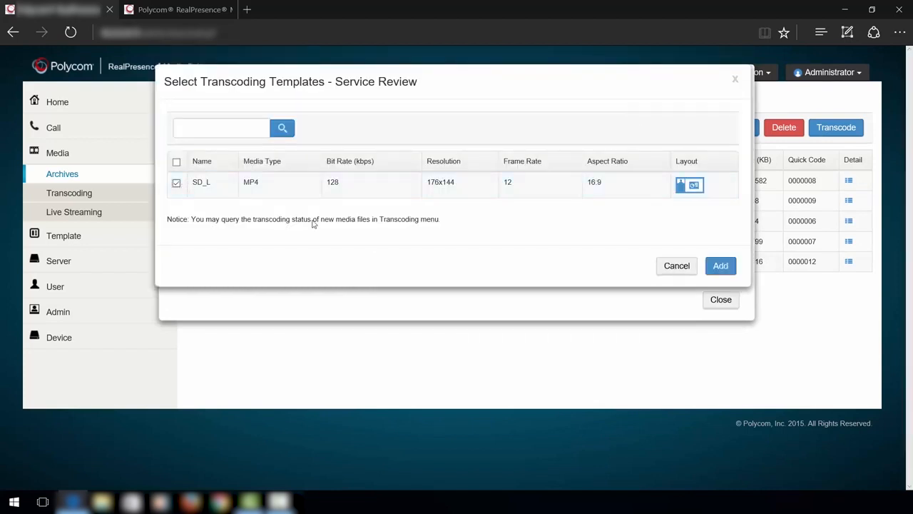
{"action": "left_click", "coordinate": [720, 268]}
{"action": "left_click", "coordinate": [720, 300]}
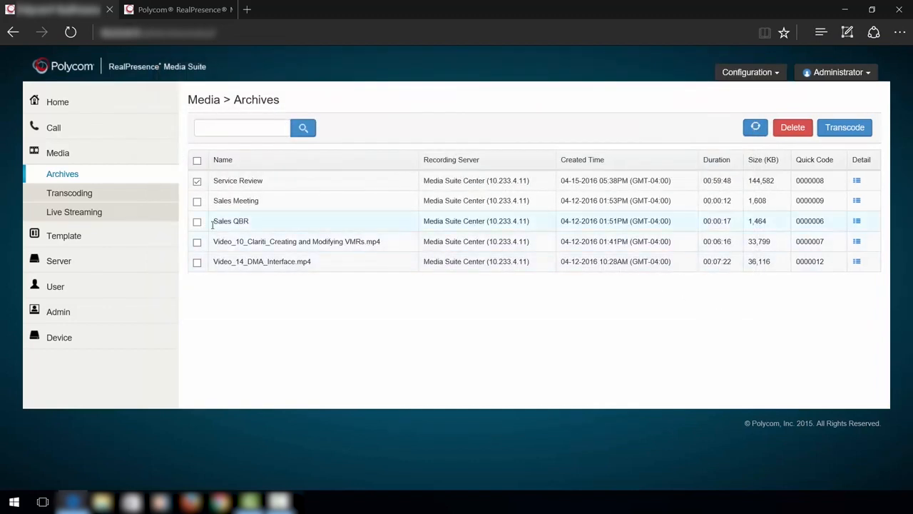
{"action": "left_click", "coordinate": [69, 192]}
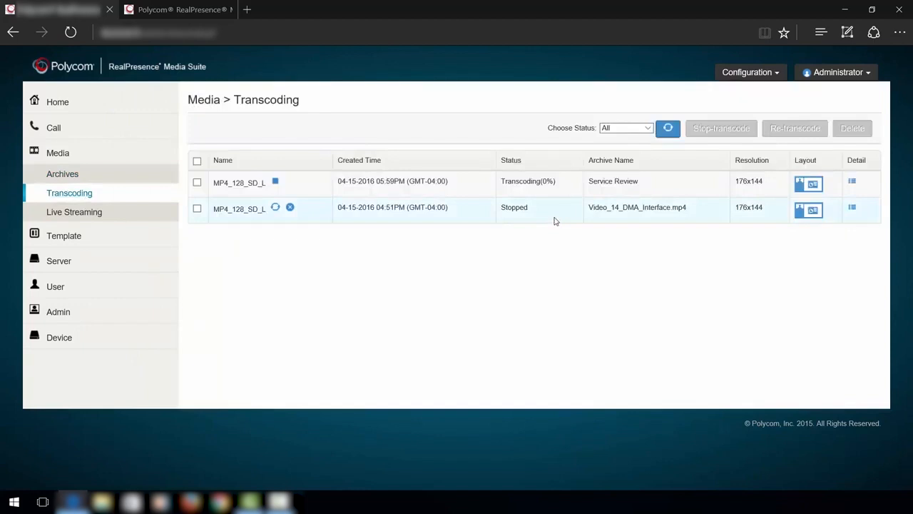
Browse the Recording Templates, Transcoding Templates and VRRs pages, ending on VRRs 21000 and 3456
{"action": "left_click", "coordinate": [72, 240]}
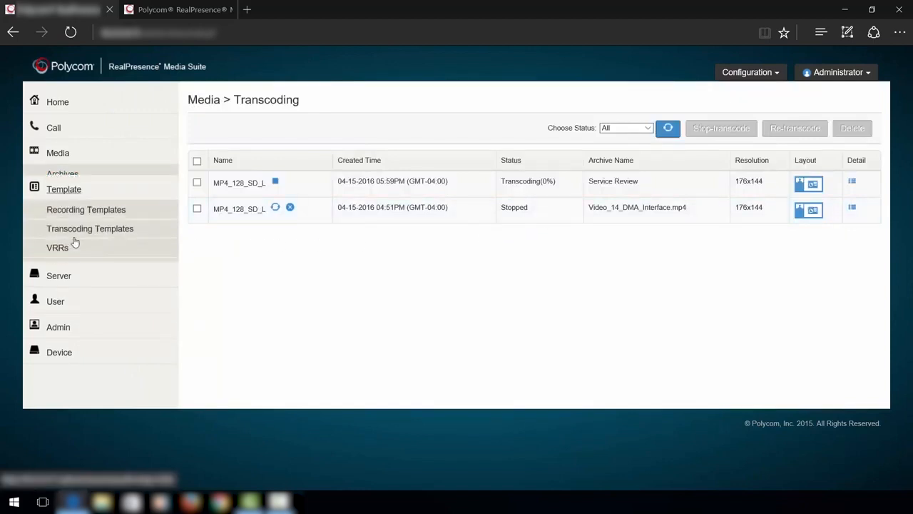
{"action": "left_click", "coordinate": [83, 200]}
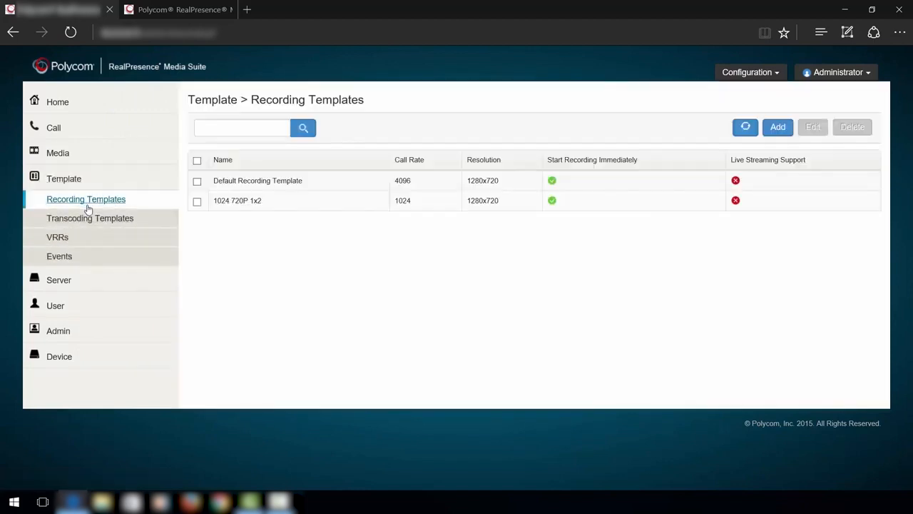
{"action": "left_click", "coordinate": [88, 220]}
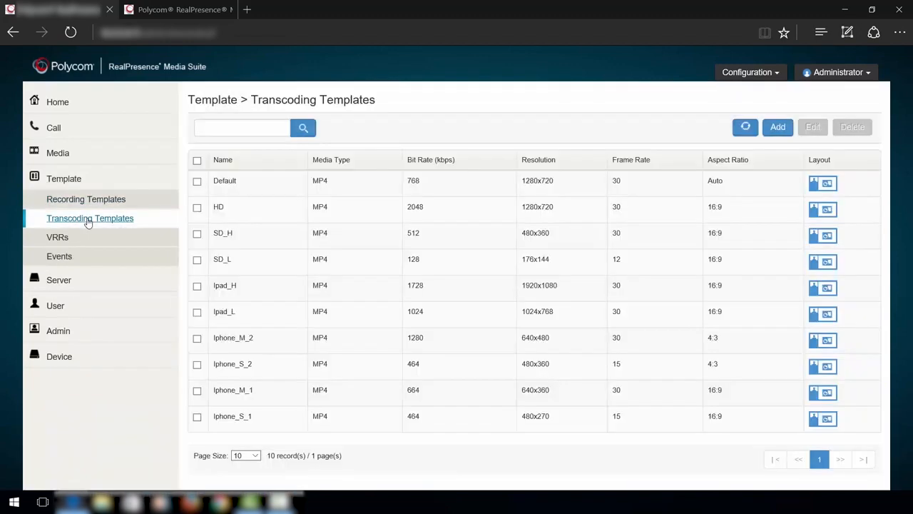
{"action": "left_click", "coordinate": [61, 239]}
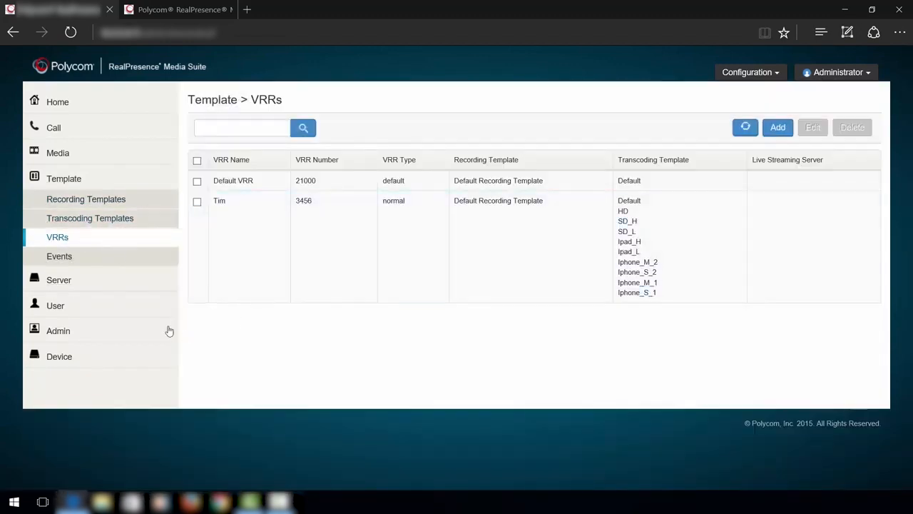
Open User > Users, start a new user, and enter its user ID and full name
{"action": "left_click", "coordinate": [55, 305]}
{"action": "left_click", "coordinate": [57, 249]}
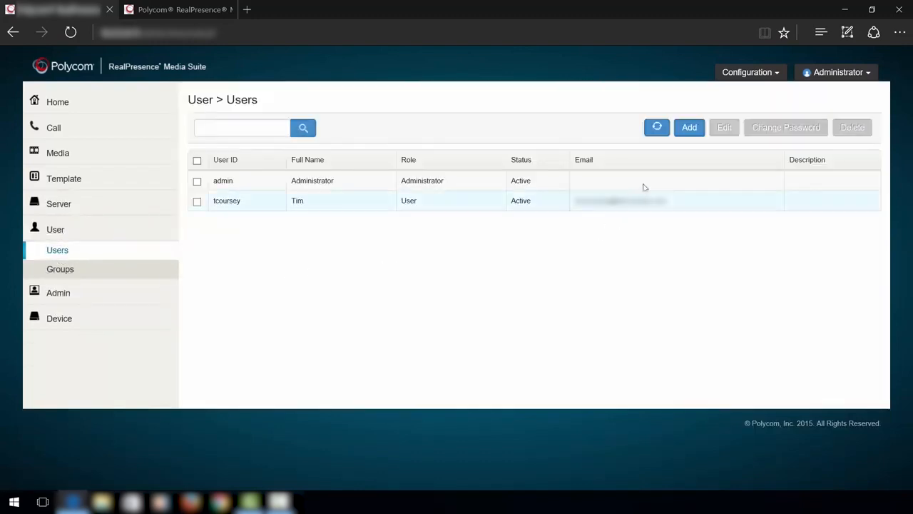
{"action": "left_click", "coordinate": [688, 128]}
{"action": "left_click", "coordinate": [435, 126]}
{"action": "type", "text": "jsmith"}
{"action": "key", "text": "Tab"}
{"action": "type", "text": "John Smith"}
Enter and confirm the password, fill in the e-mail, and save the Administrator user
{"action": "key", "text": "Tab"}
{"action": "type", "text": "password"}
{"action": "key", "text": "Tab"}
{"action": "type", "text": "pa"}
{"action": "key", "text": "Tab"}
{"action": "key", "text": "Tab"}
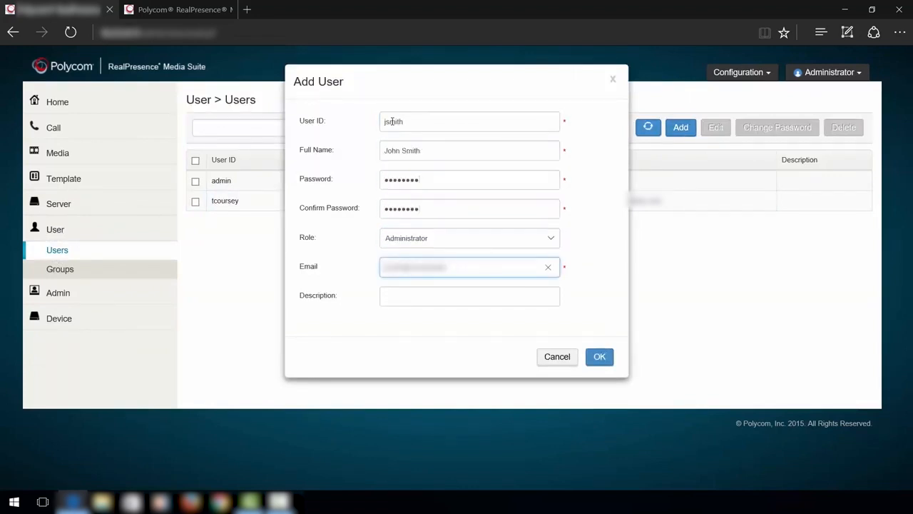
{"action": "left_click", "coordinate": [601, 356]}
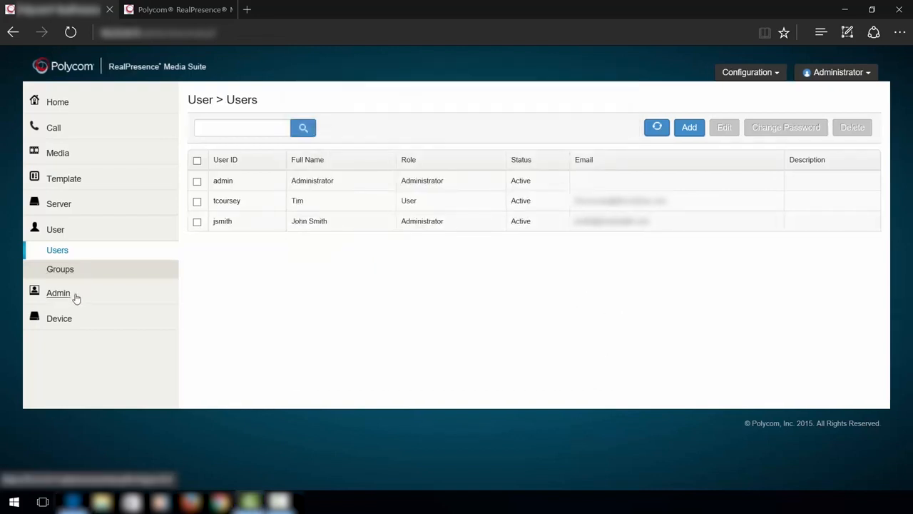
{"action": "left_click", "coordinate": [76, 296]}
Review Product Activation and System Logs, then show Diagnostics on the Network Traffic Capture tab
{"action": "left_click", "coordinate": [84, 283]}
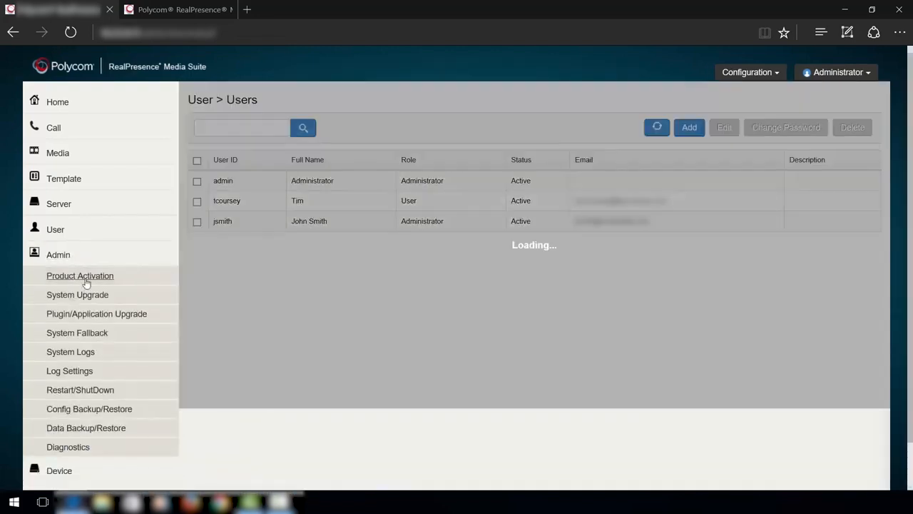
{"action": "left_click", "coordinate": [74, 354]}
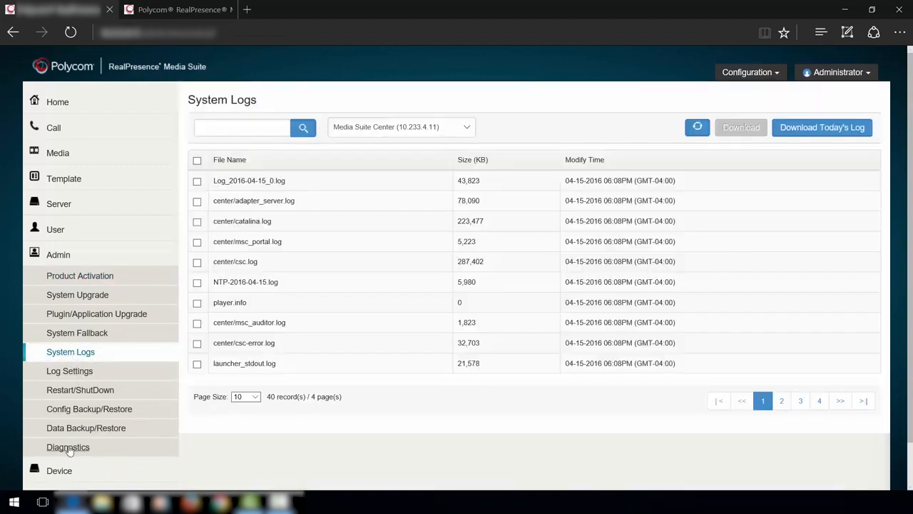
{"action": "left_click", "coordinate": [69, 449]}
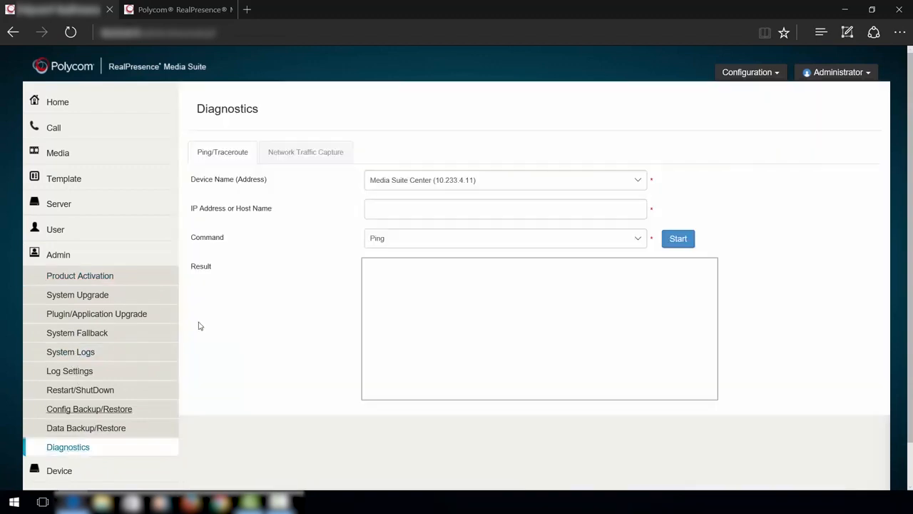
{"action": "left_click", "coordinate": [303, 159]}
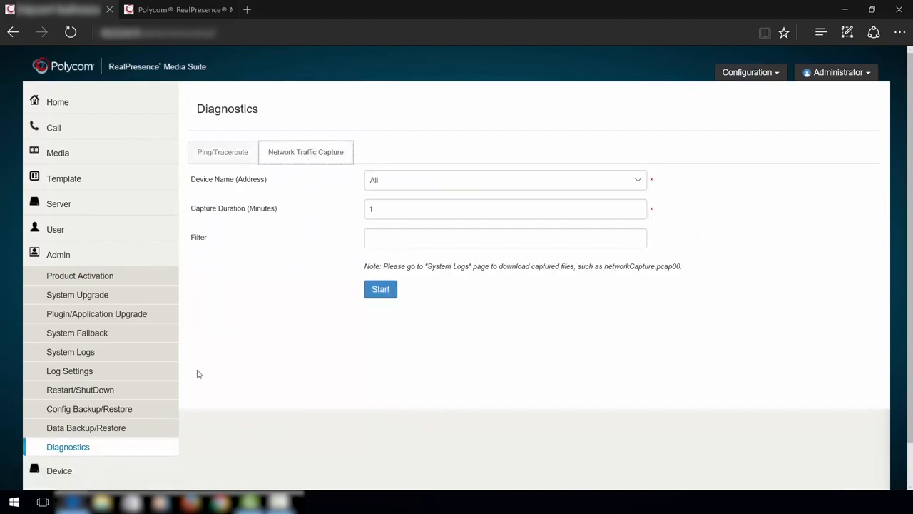
{"action": "left_click", "coordinate": [75, 469]}
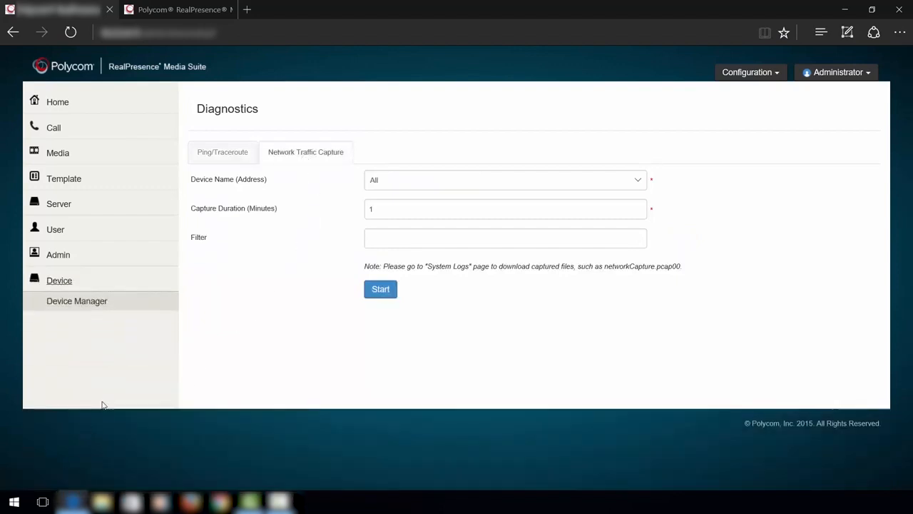
View Media Suite Center's network settings without saving, then open Signaling Settings (gatekeeper port 1719)
{"action": "left_click", "coordinate": [86, 302]}
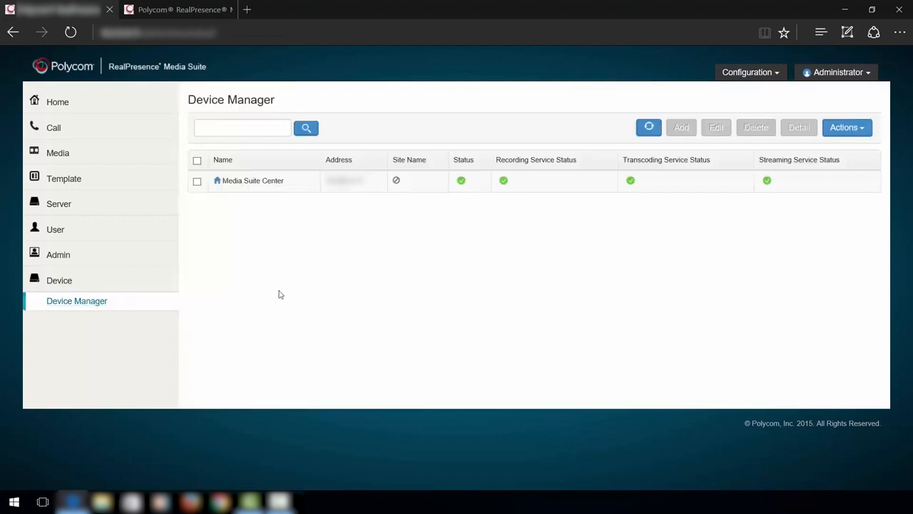
{"action": "left_click", "coordinate": [197, 182]}
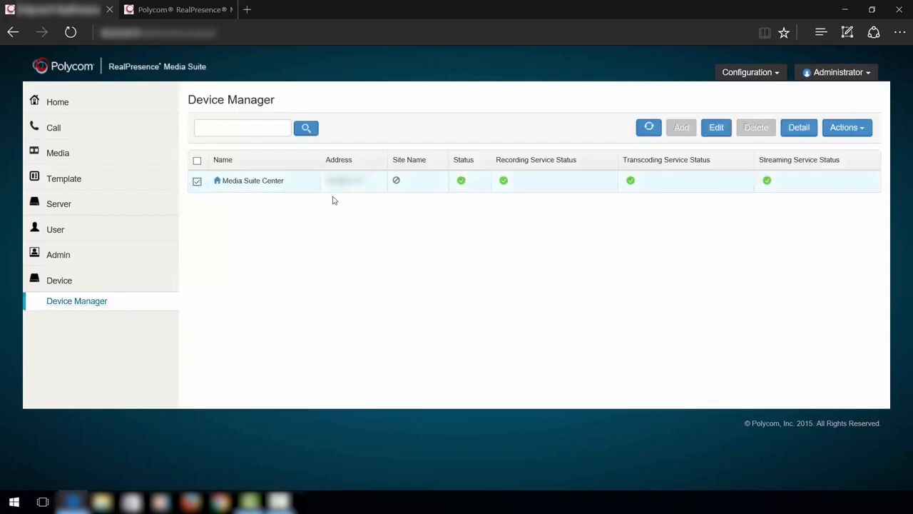
{"action": "left_click", "coordinate": [716, 129]}
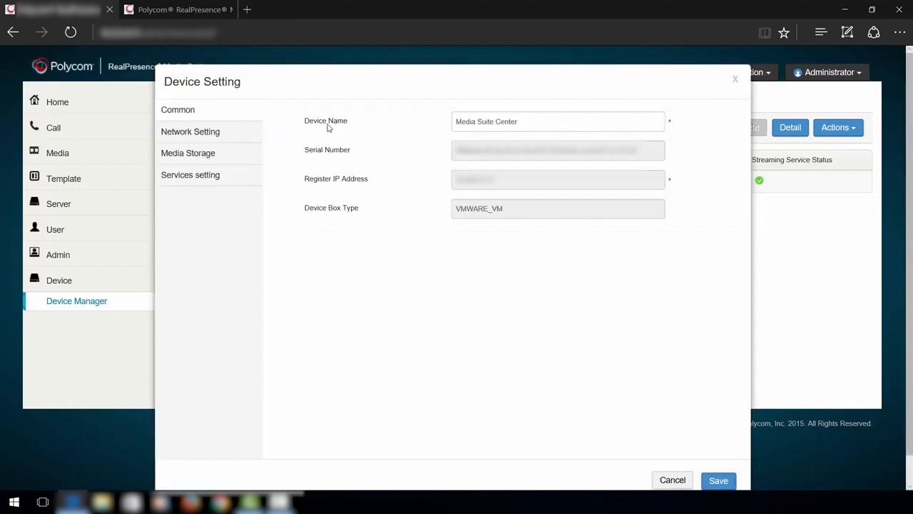
{"action": "left_click", "coordinate": [203, 135]}
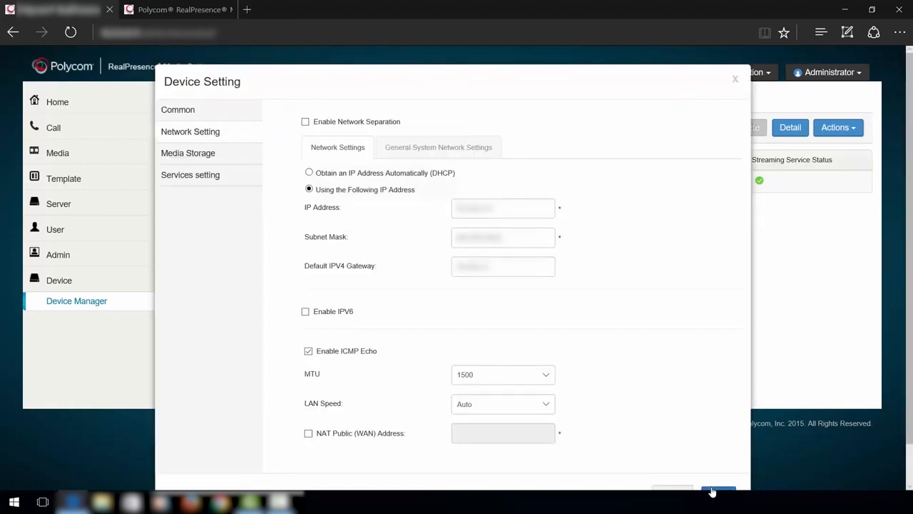
{"action": "left_click", "coordinate": [793, 112]}
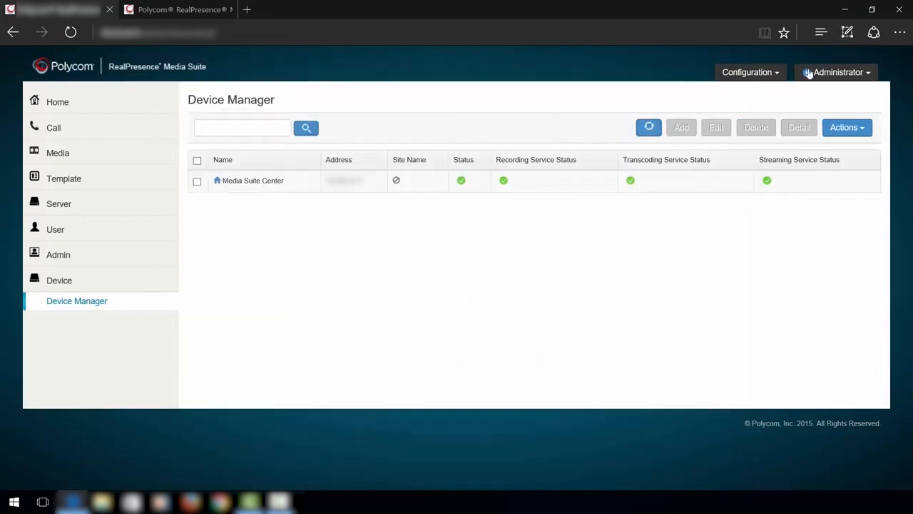
{"action": "left_click", "coordinate": [778, 75]}
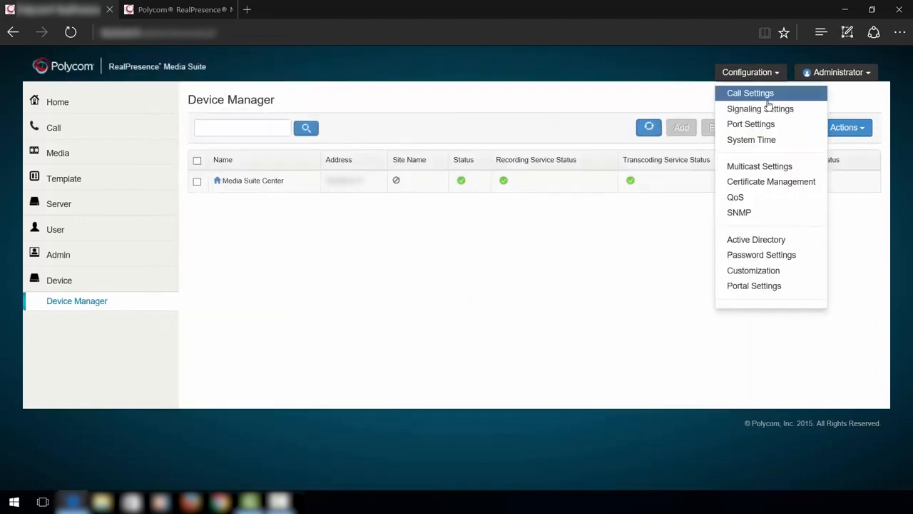
{"action": "left_click", "coordinate": [768, 110]}
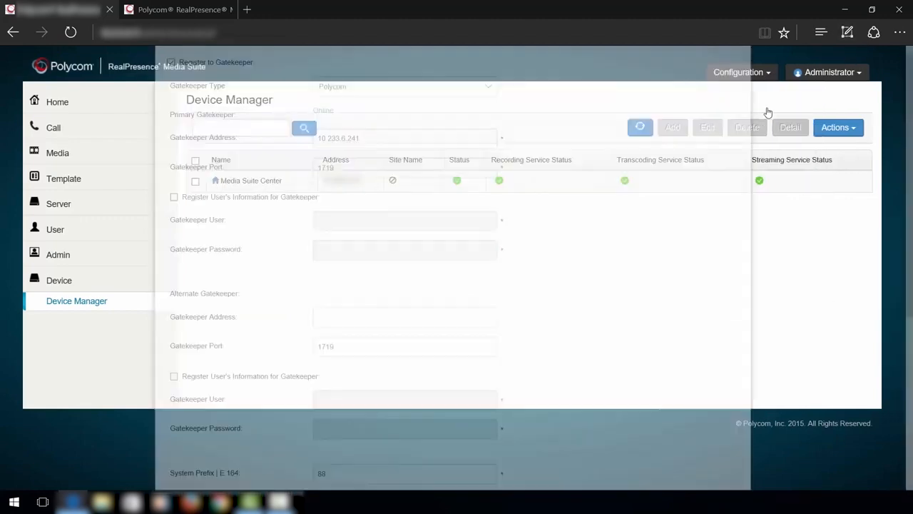